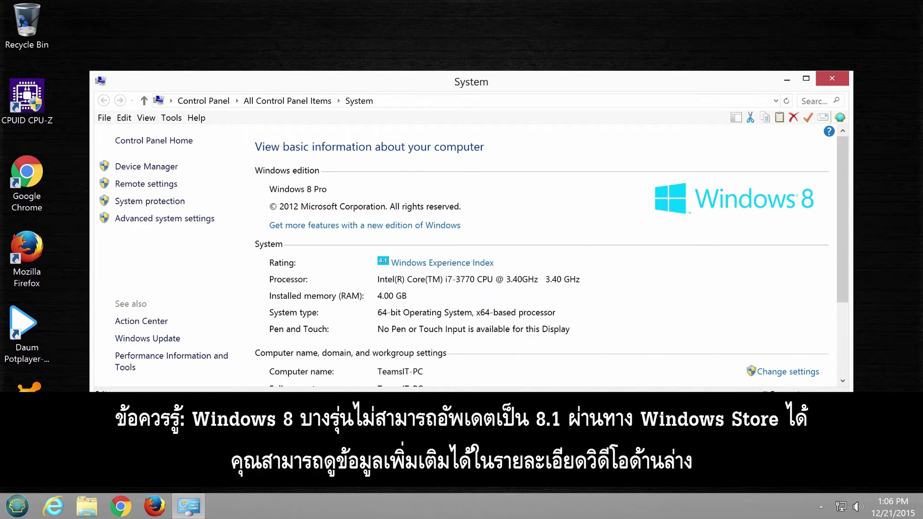
Close the System window and uninstall Classic Shell from Programs and Features, confirming the removal.
left_click(832, 79)
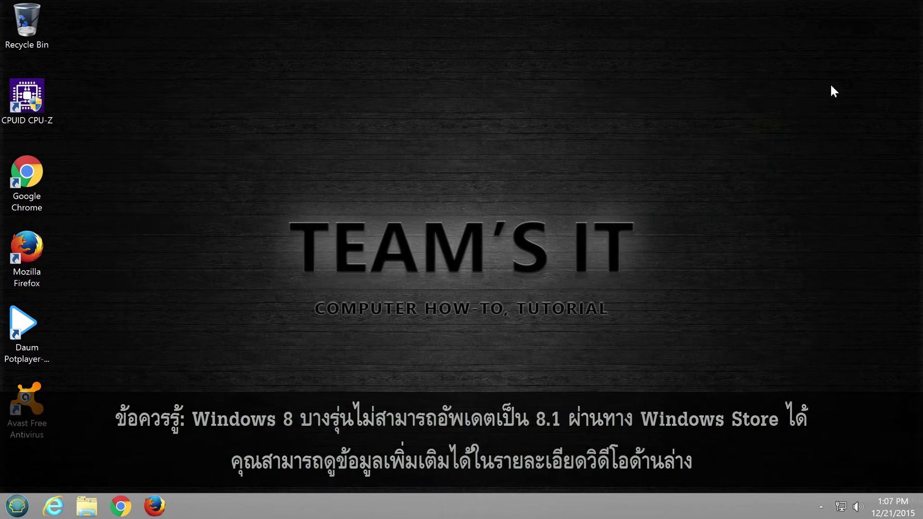
left_click(19, 506)
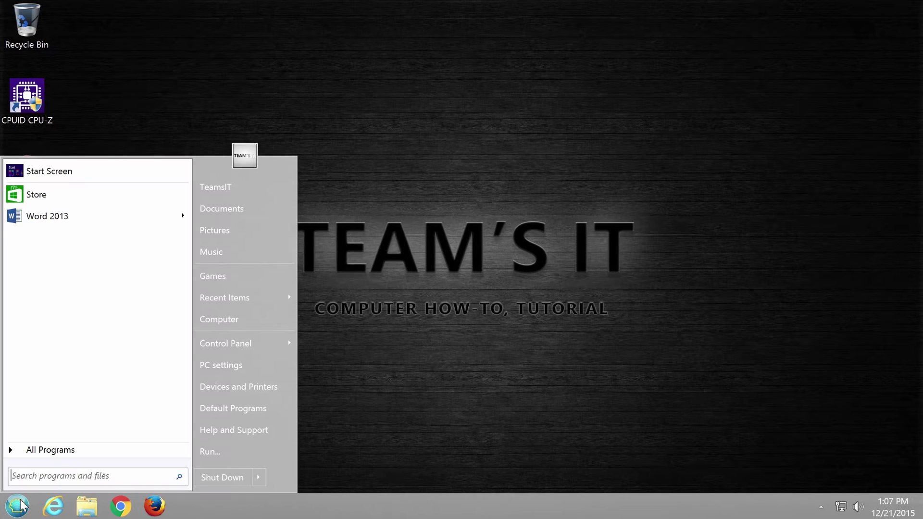
mouse_move(274, 347)
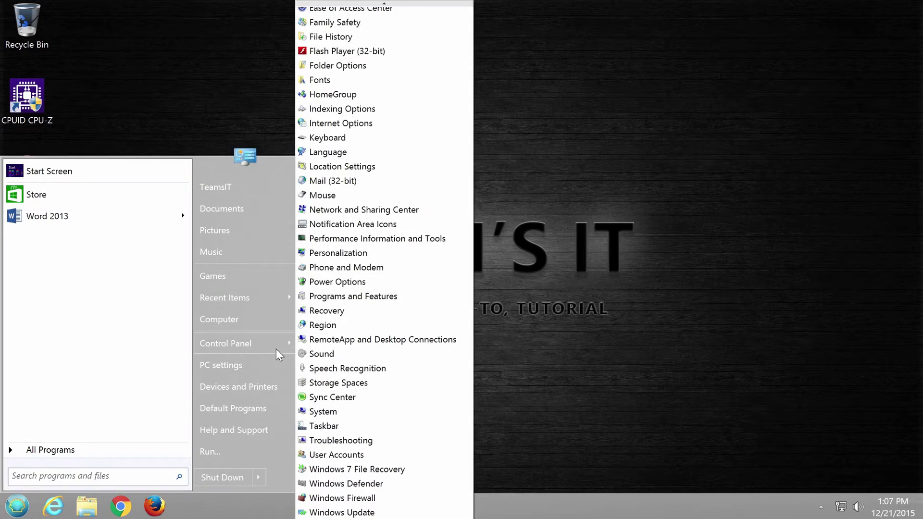
left_click(405, 297)
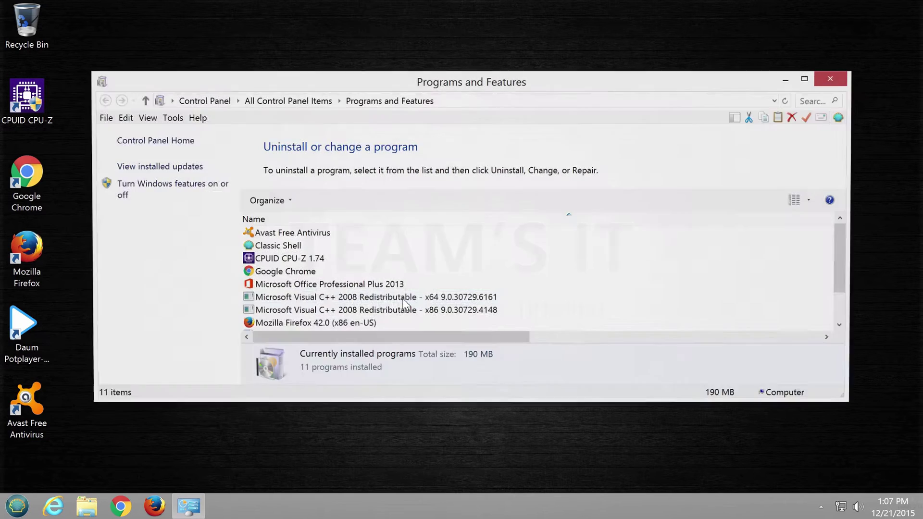
left_click(364, 247)
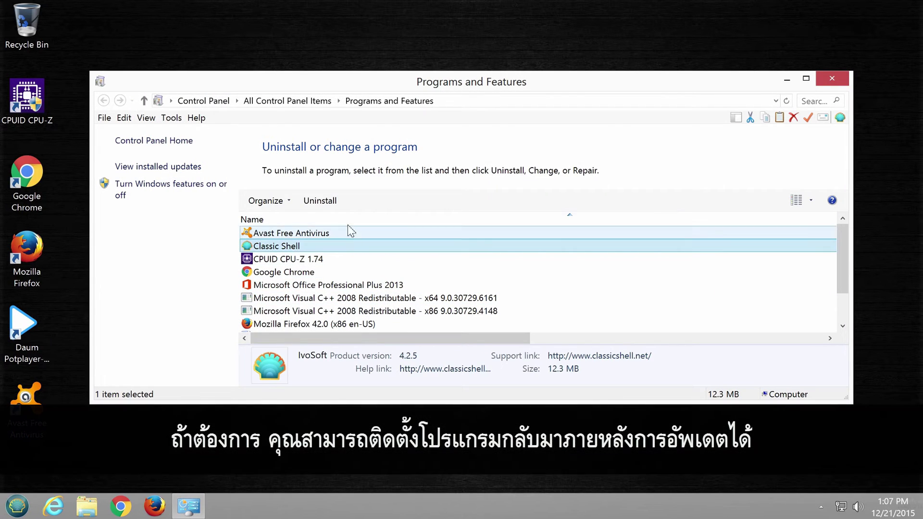
left_click(338, 210)
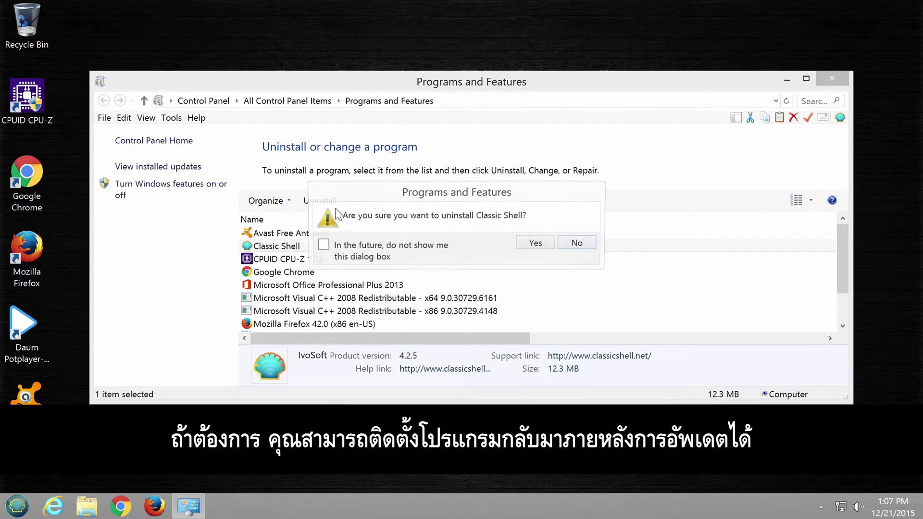
left_click(537, 243)
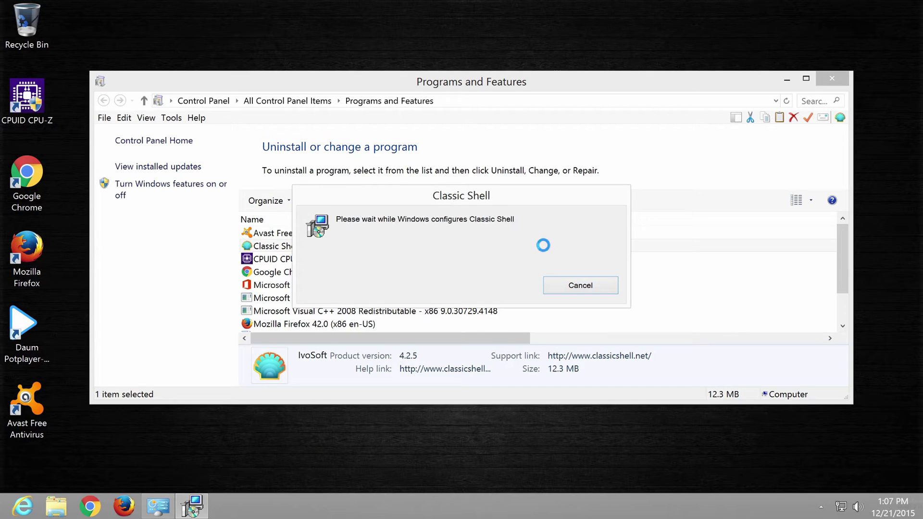
Complete the Classic Shell removal by restarting the computer, and sign back in with the account password.
left_click(442, 283)
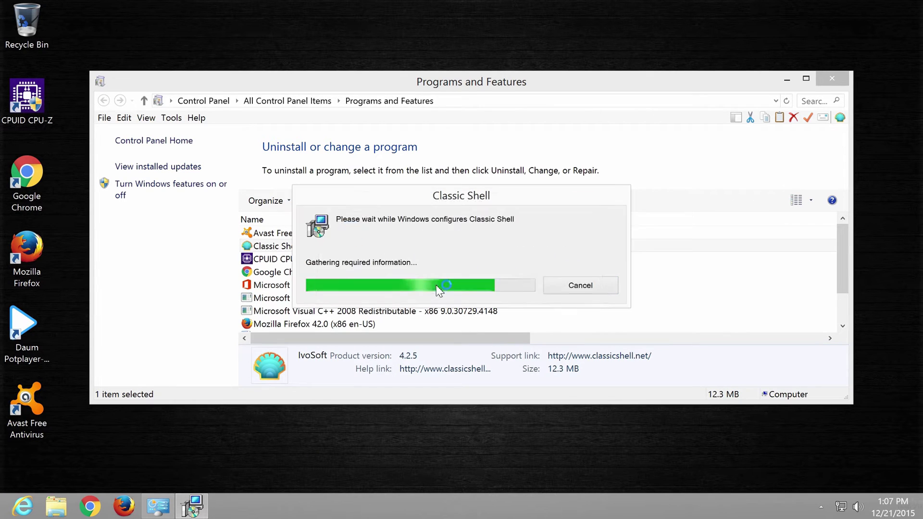
left_click(533, 286)
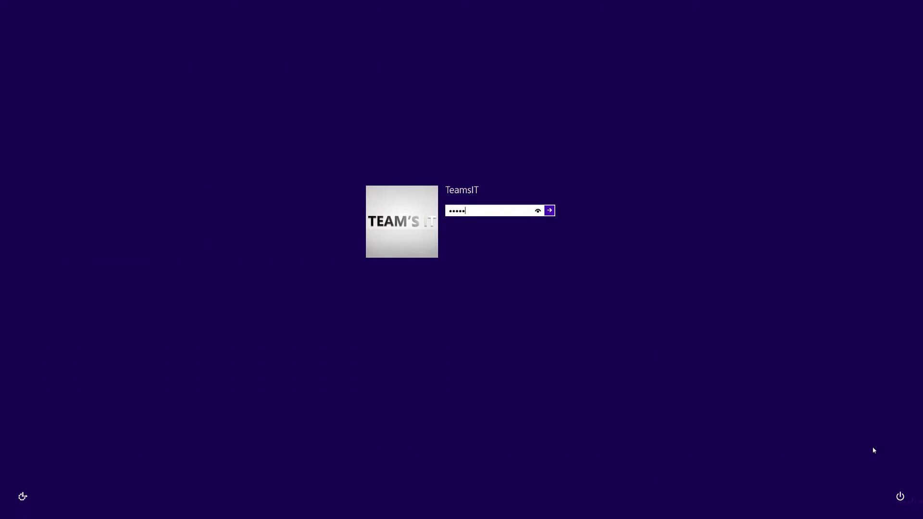
key("Return")
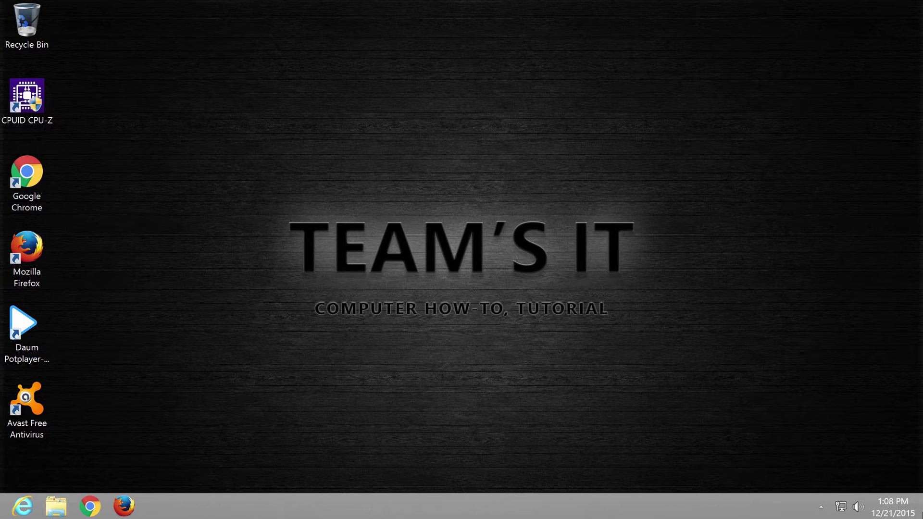
Turn on File History in the System and Security settings, with DATA (D:) as the backup drive.
mouse_move(920, 515)
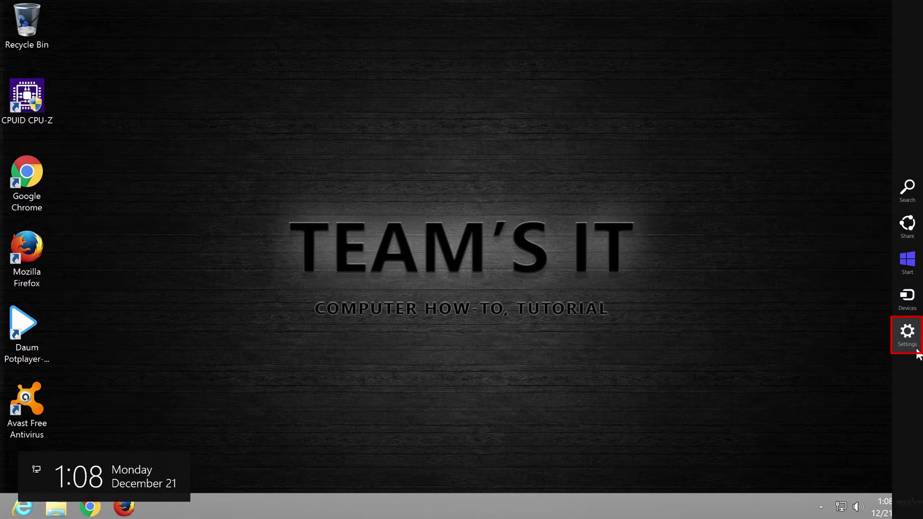
left_click(916, 352)
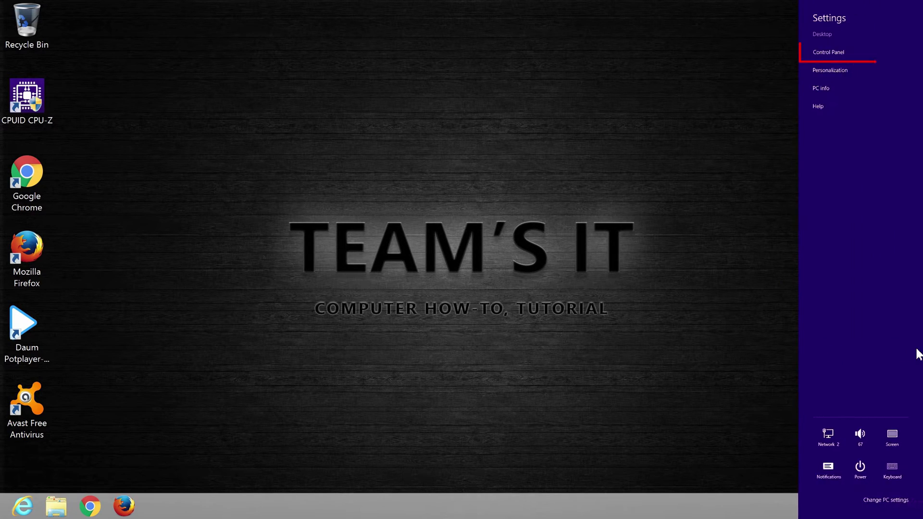
left_click(839, 60)
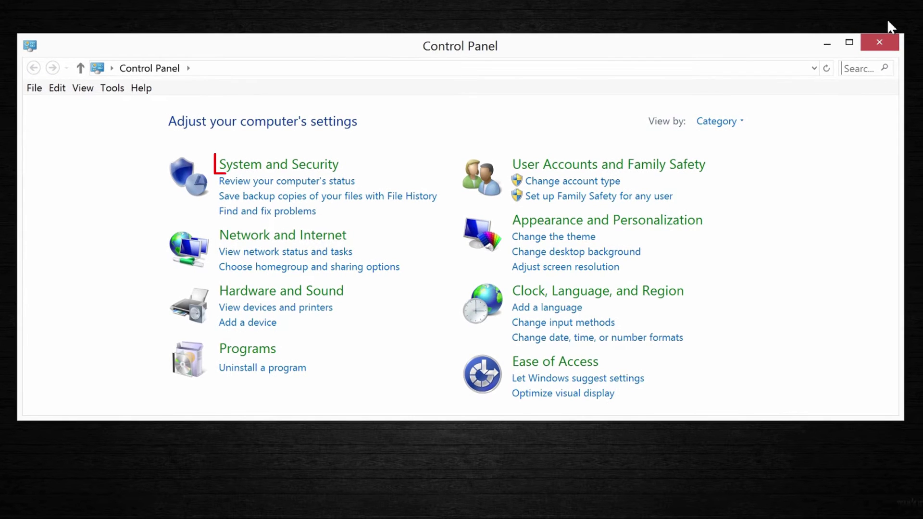
left_click(329, 169)
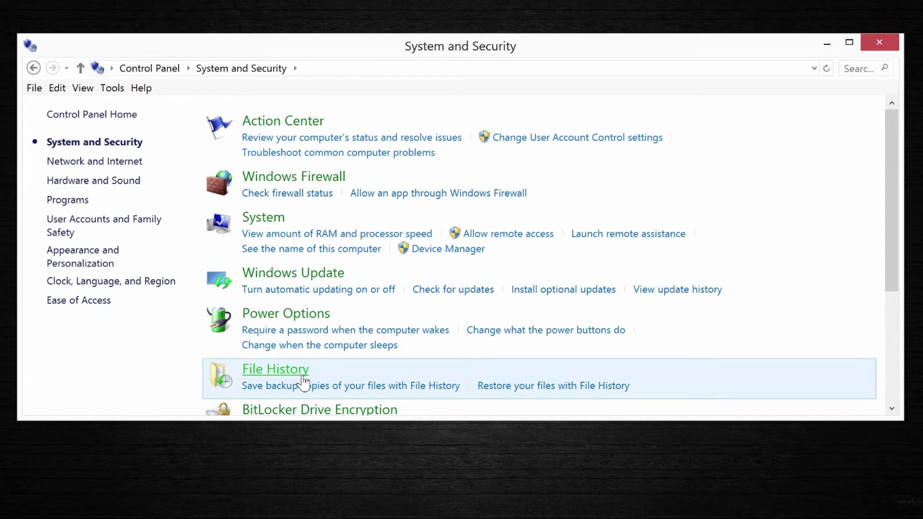
left_click(302, 376)
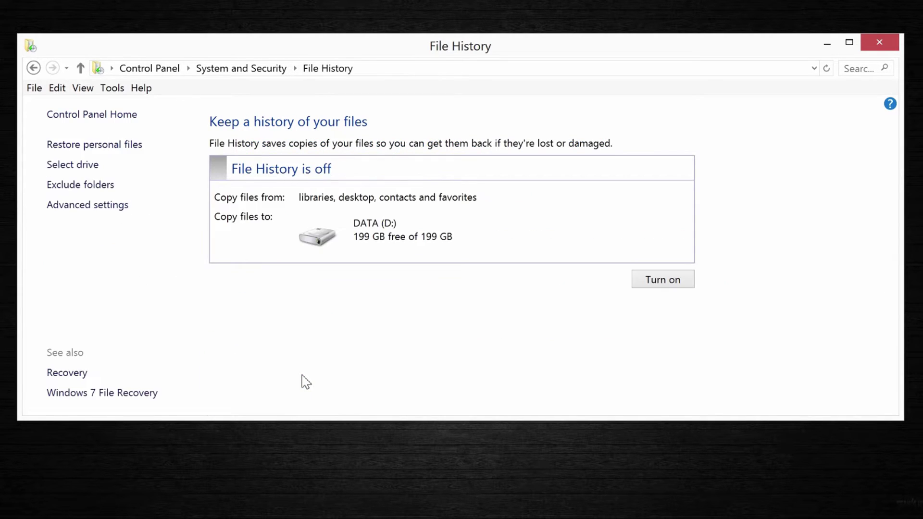
left_click(673, 284)
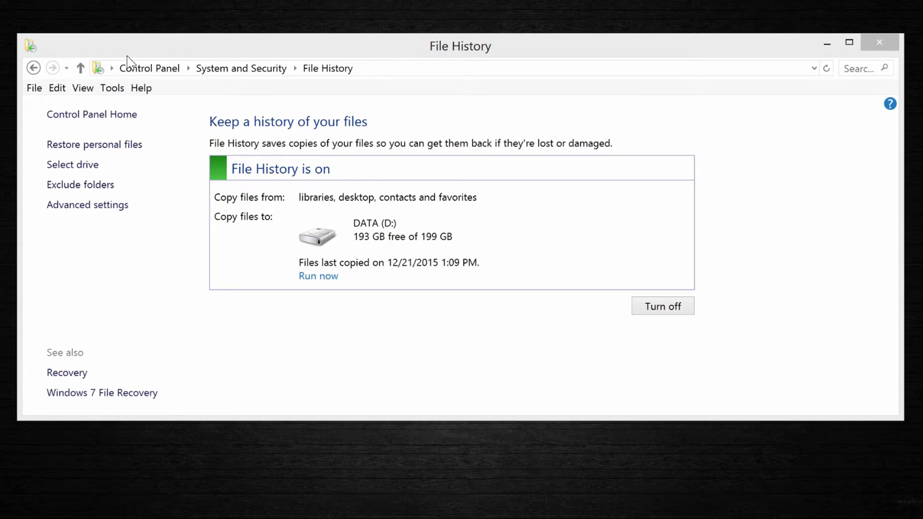
Return to System and Security and check for new updates in Windows Update.
left_click(35, 71)
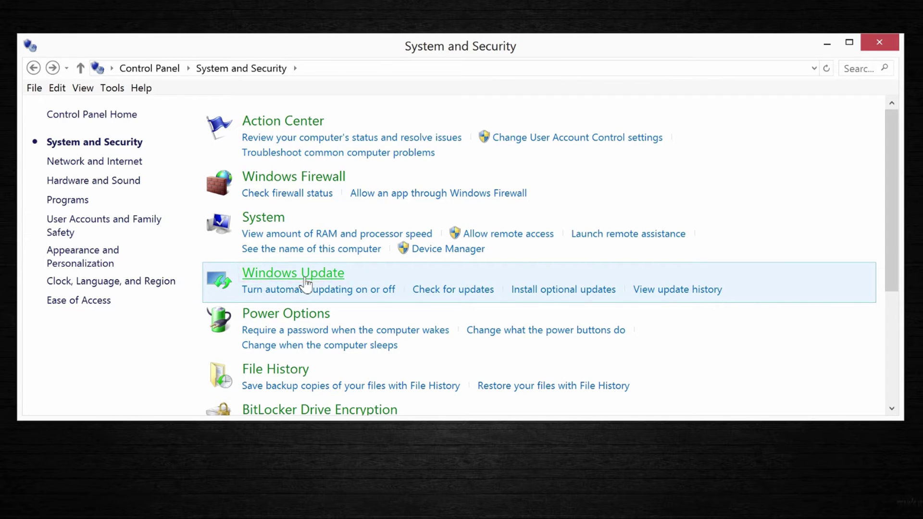
left_click(306, 278)
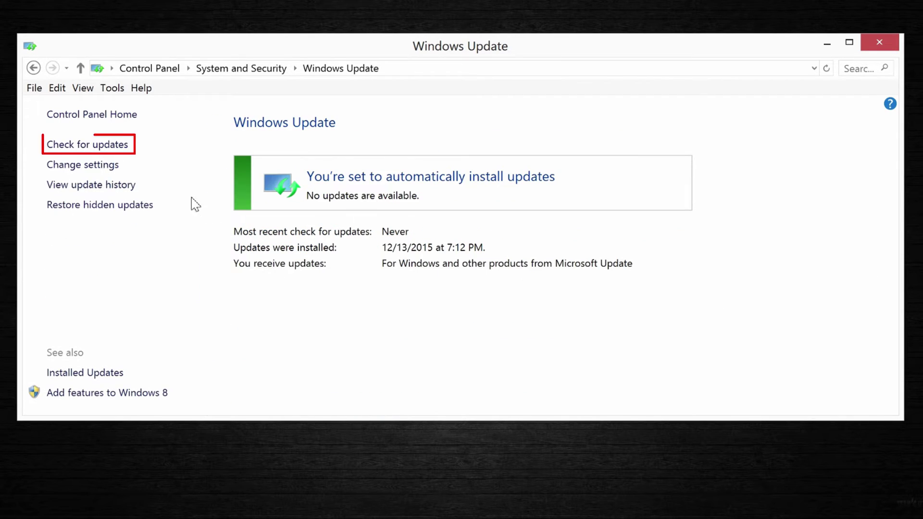
left_click(127, 151)
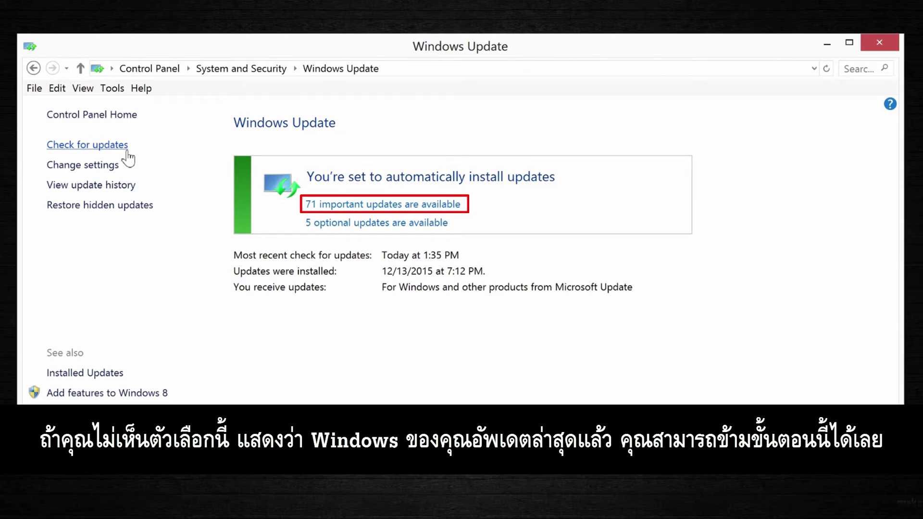
Install the preselected important Windows updates and restart the PC to finish installing them.
left_click(390, 206)
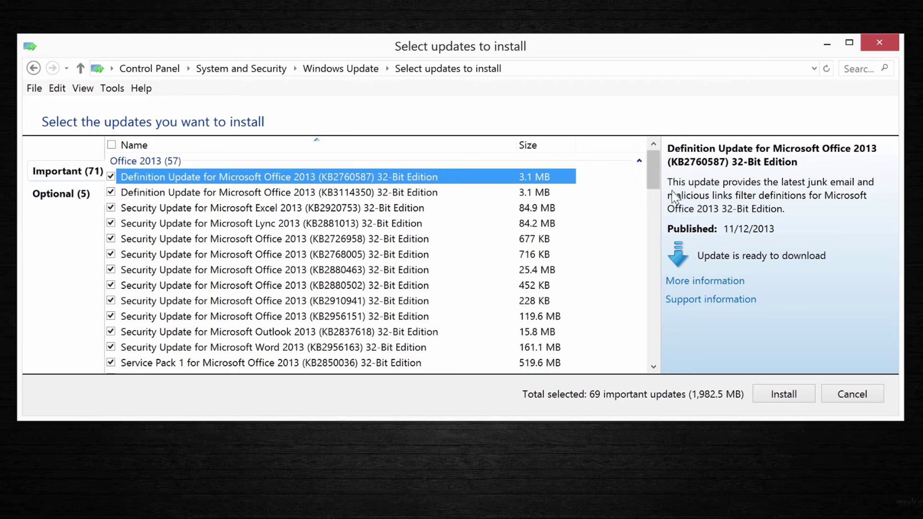
mouse_move(654, 185)
left_mouse_down()
mouse_move(659, 360)
mouse_move(672, 185)
left_mouse_up()
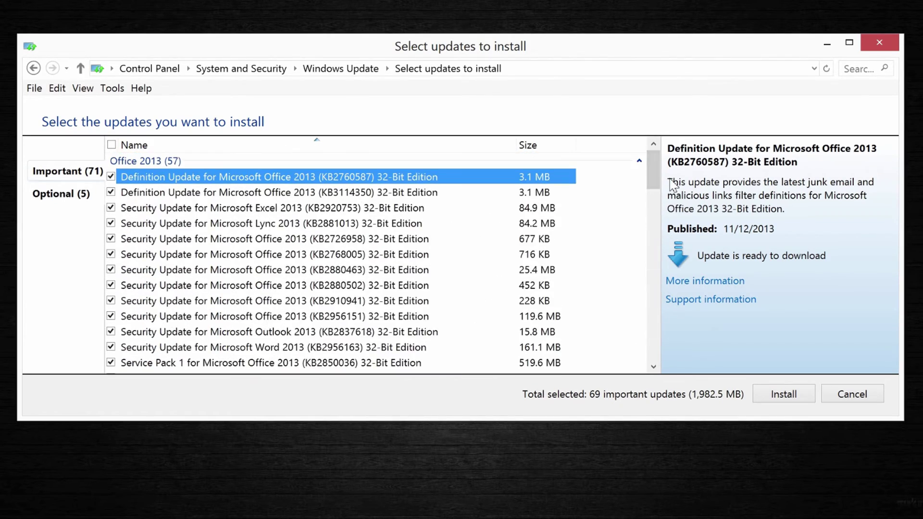
left_click(805, 402)
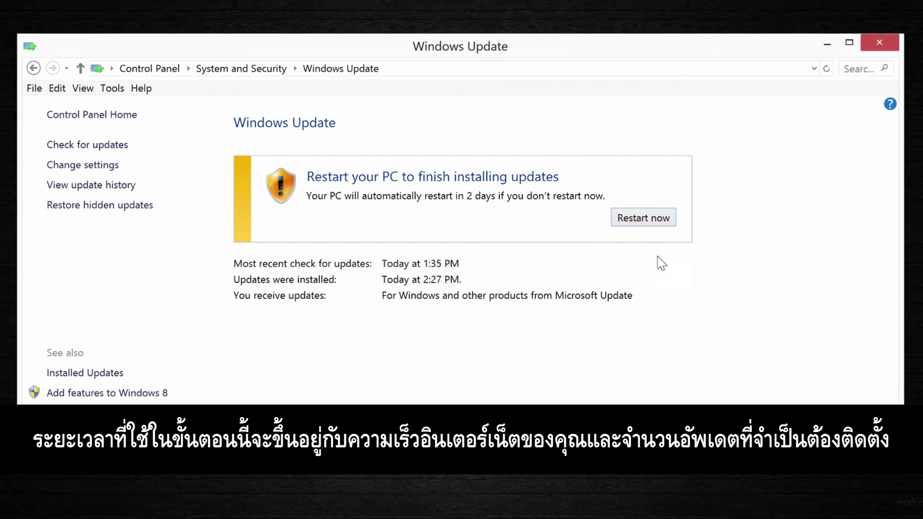
left_click(644, 218)
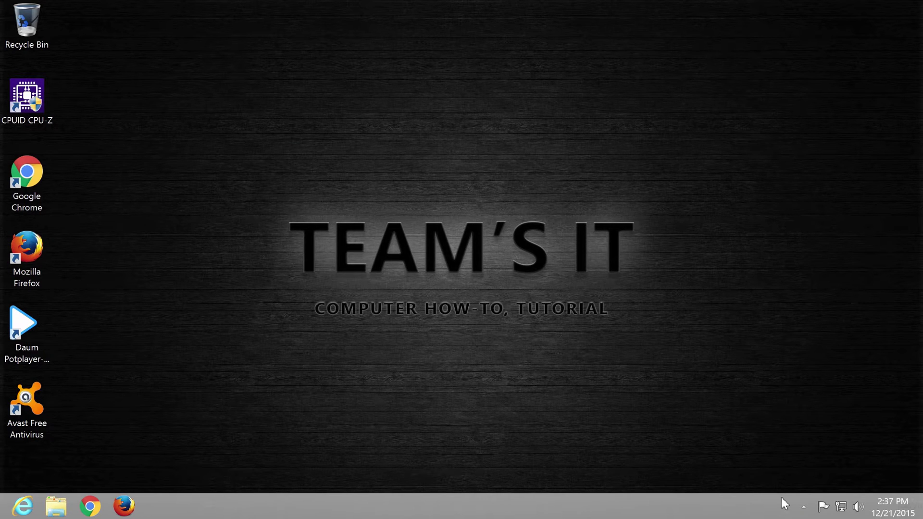
Disable all Avast shields permanently, confirm the component stop, and close the Avast window.
left_click(803, 509)
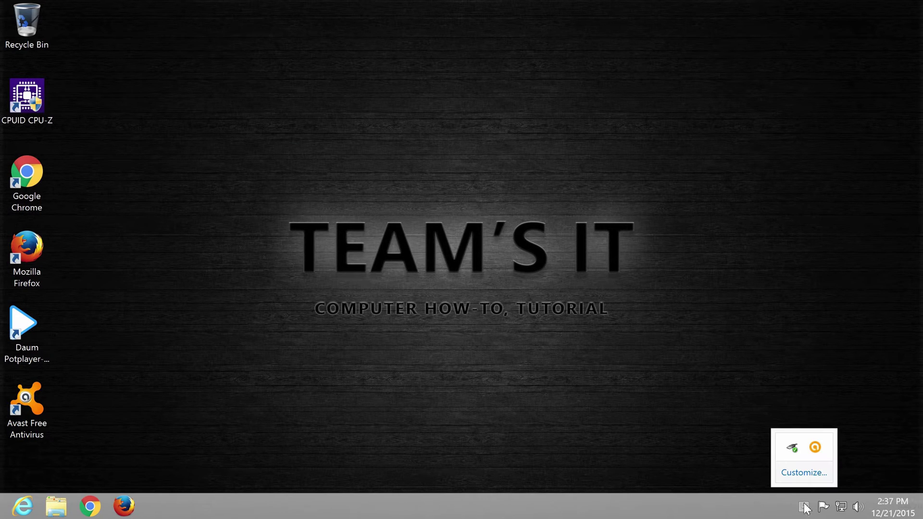
double_click(815, 449)
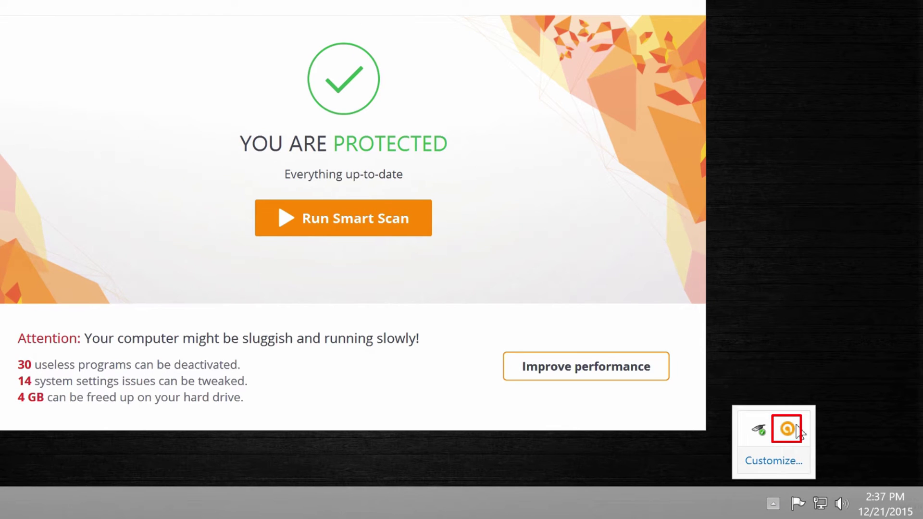
right_click(799, 431)
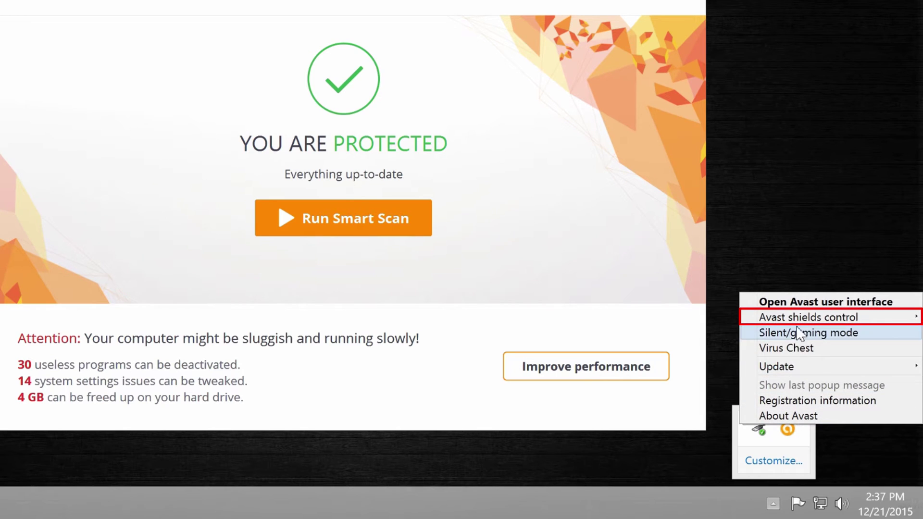
mouse_move(798, 323)
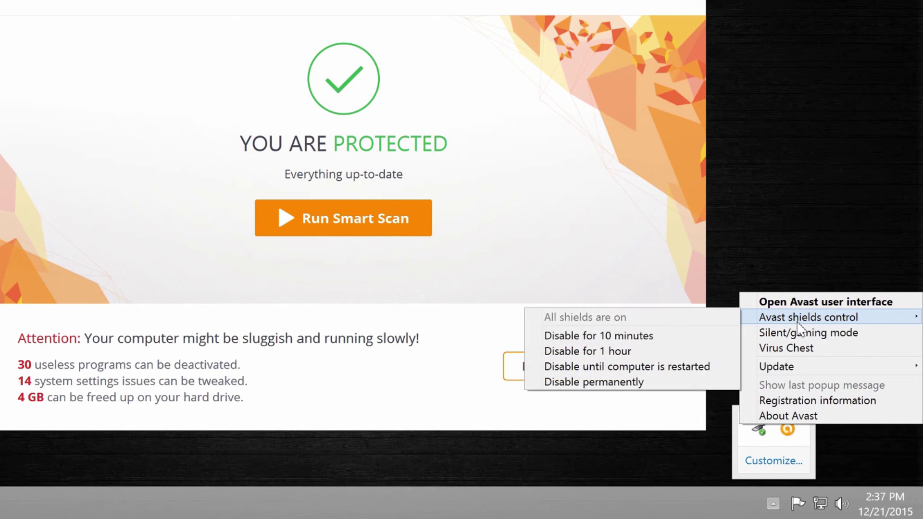
left_click(684, 386)
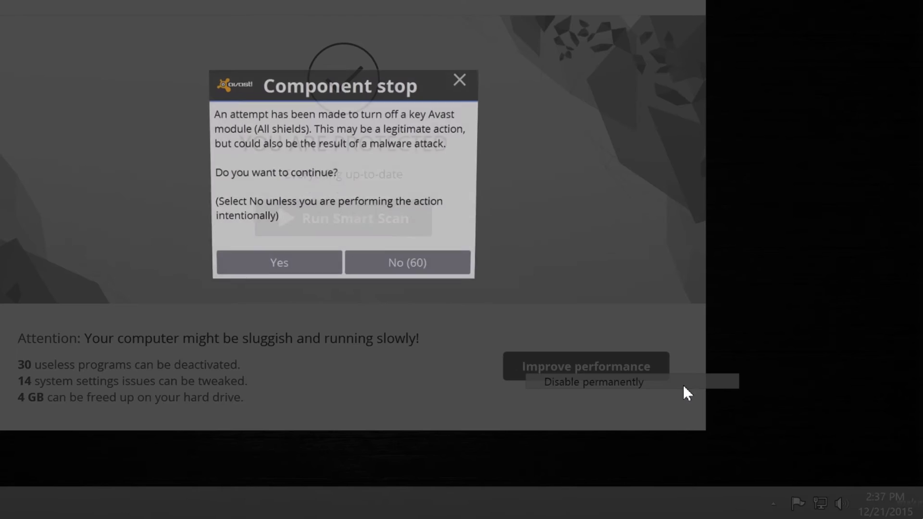
left_click(312, 275)
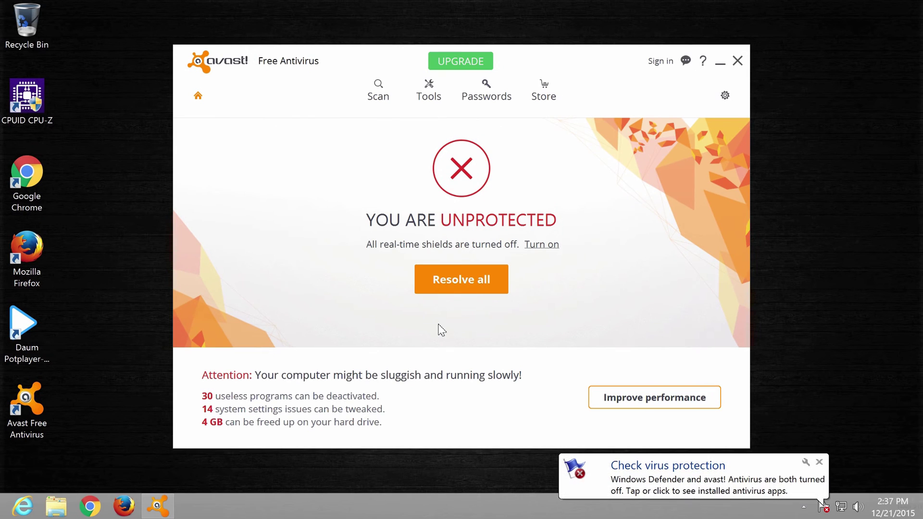
left_click(737, 60)
Open the free Windows 8.1 update in the Store from the Start screen and download Windows 8.1 Pro.
key("super")
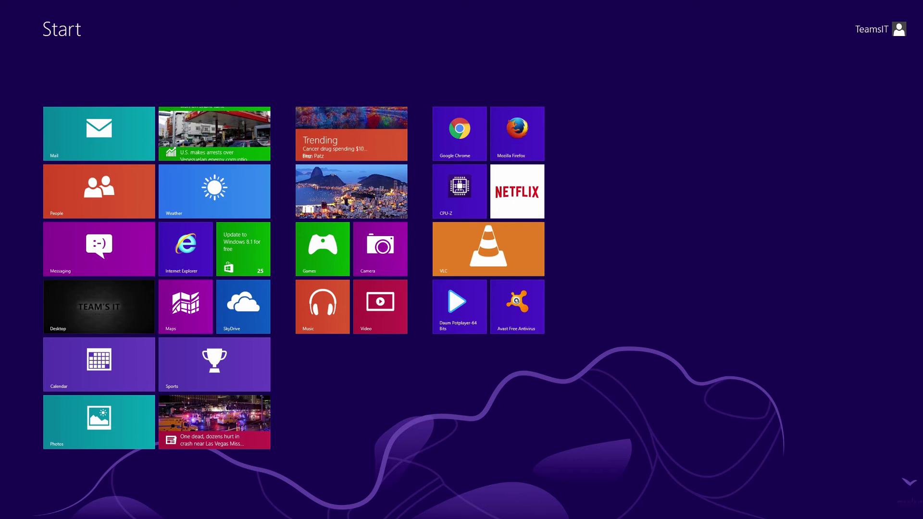
left_click(256, 244)
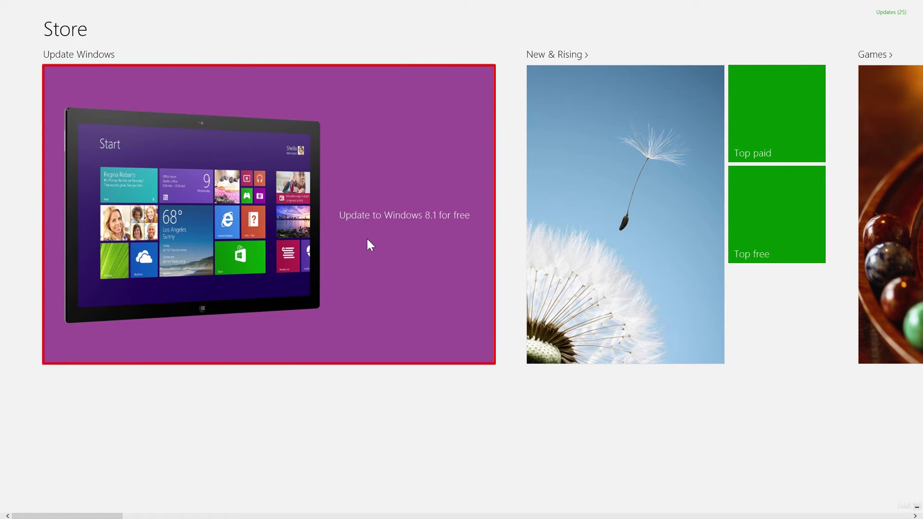
left_click(368, 240)
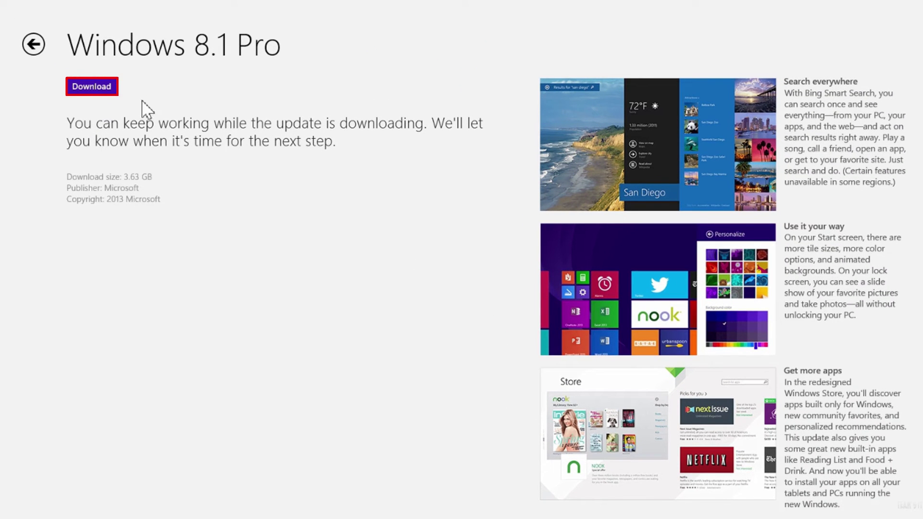
left_click(106, 94)
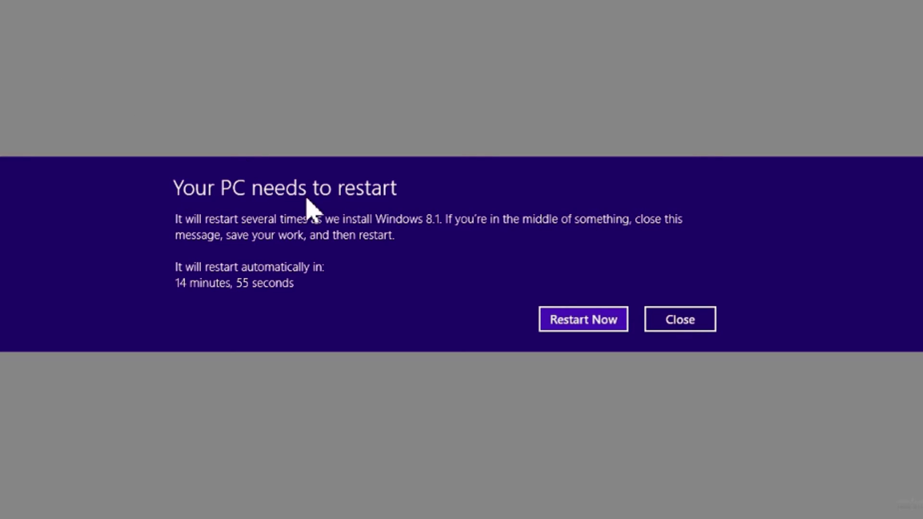
Restart the PC immediately to install Windows 8.1 and use the express settings during setup.
left_click(615, 324)
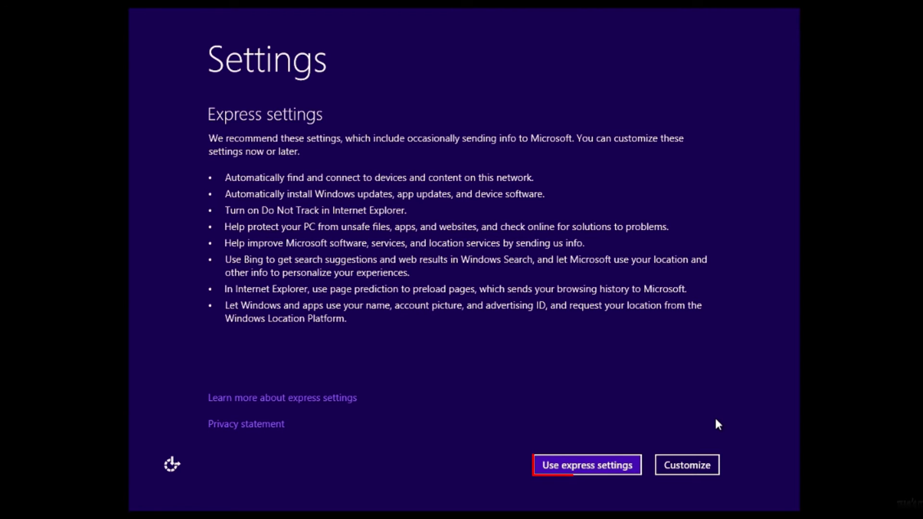
left_click(608, 471)
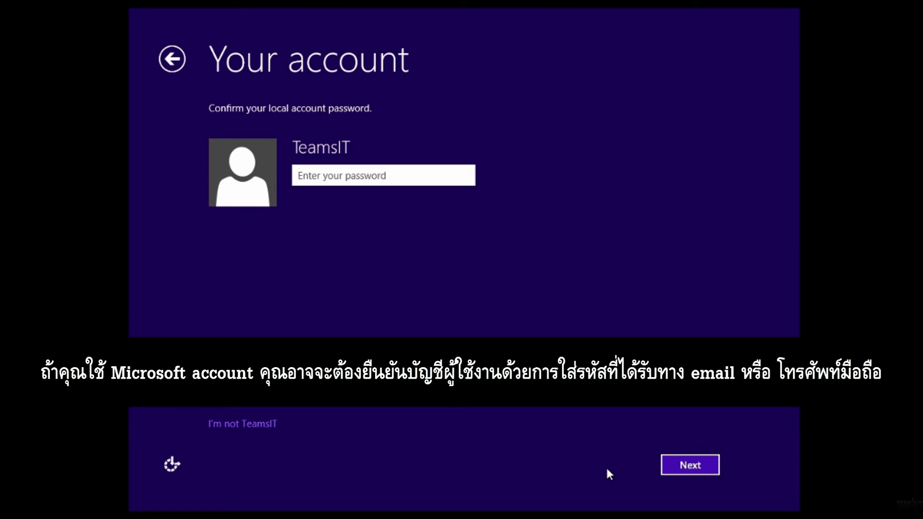
Confirm the local account by entering its password and continue the Windows 8.1 setup.
type("••••••••")
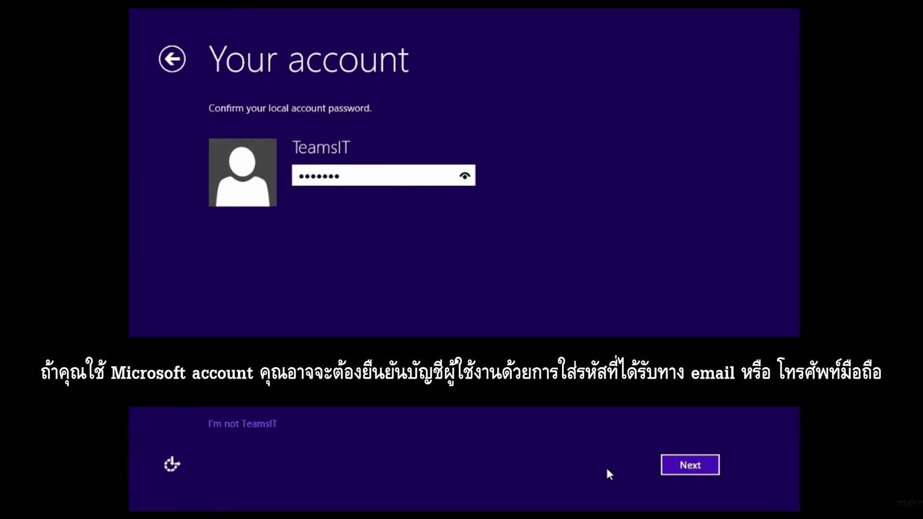
left_click(712, 473)
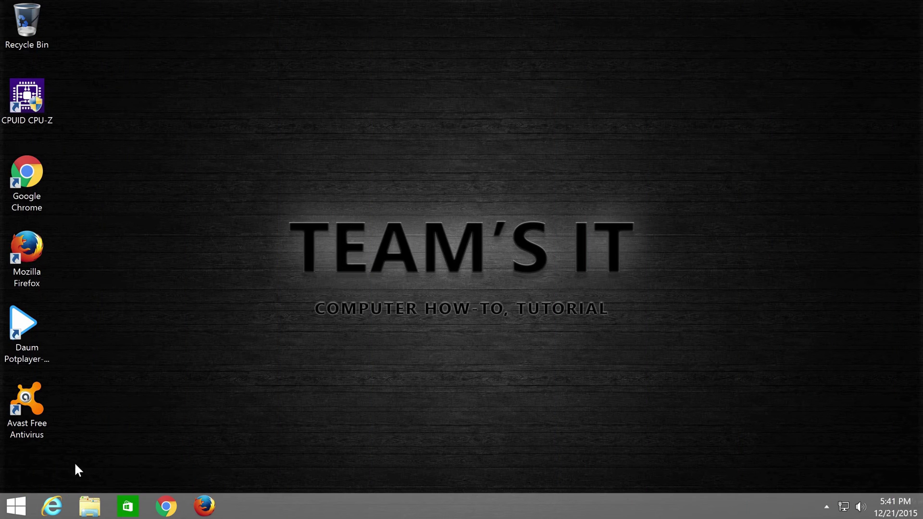
Check the Windows edition and activation status in the System information, and close the window.
right_click(27, 501)
left_click(96, 309)
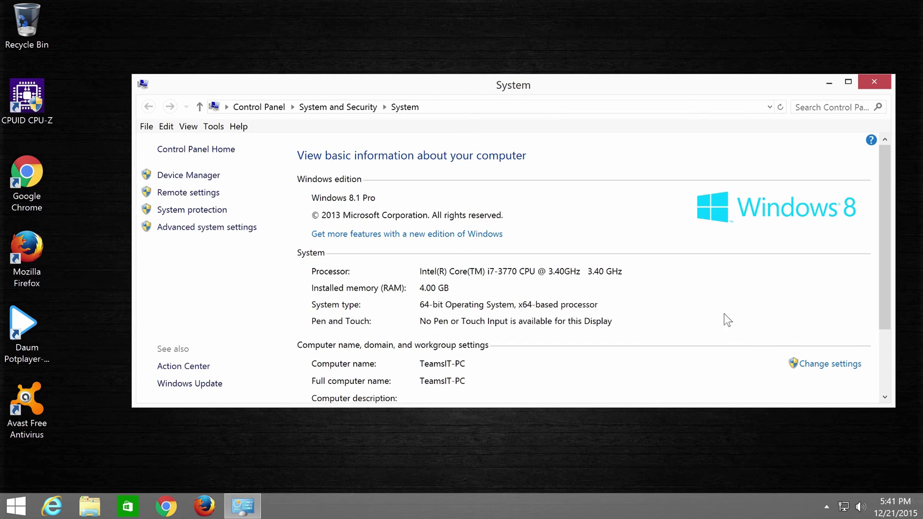
left_click_drag(883, 315, 884, 364)
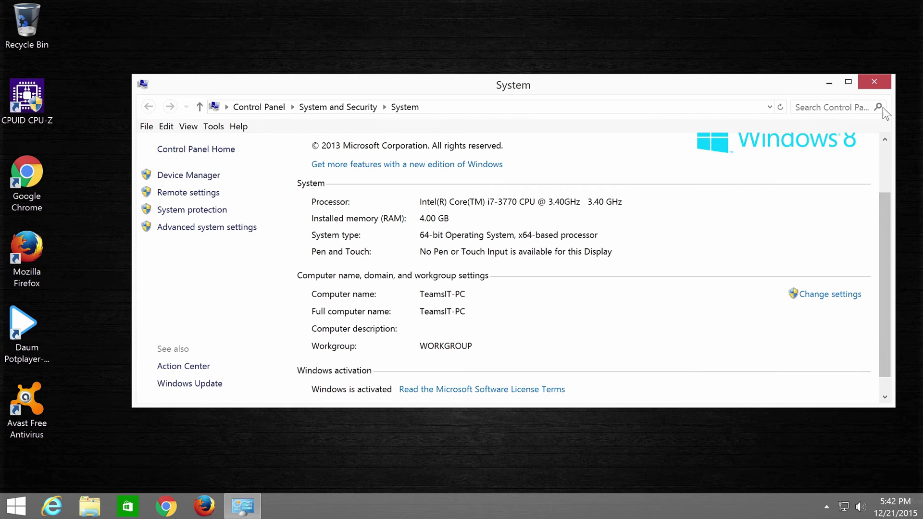
left_click(883, 86)
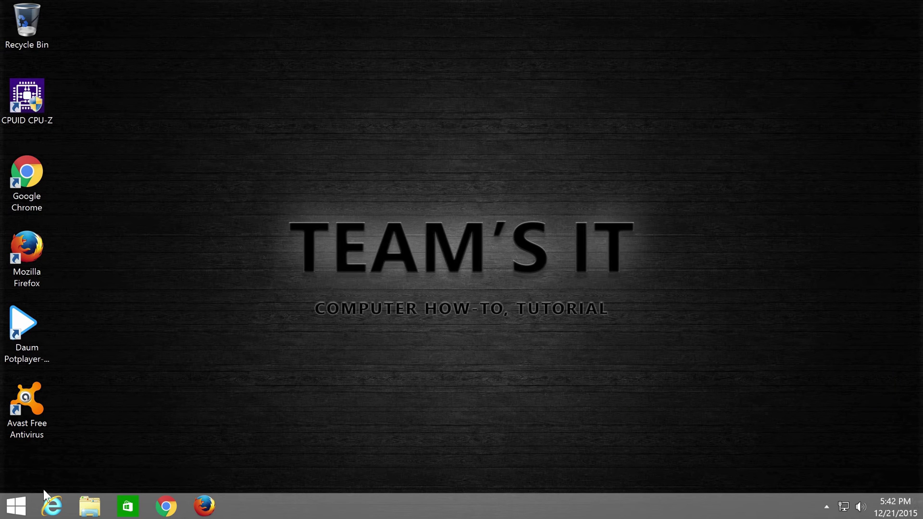
Look over the Start screen and the full Apps list, and return to the desktop.
left_click(29, 502)
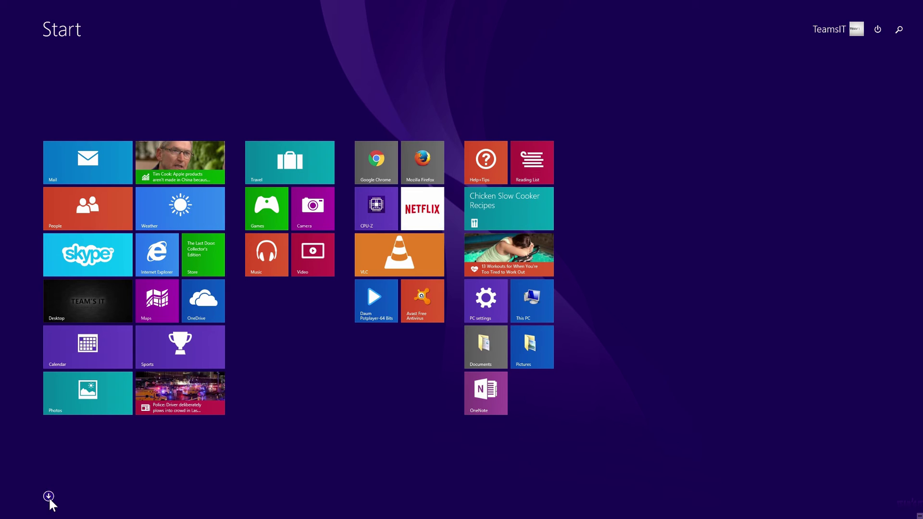
left_click(48, 496)
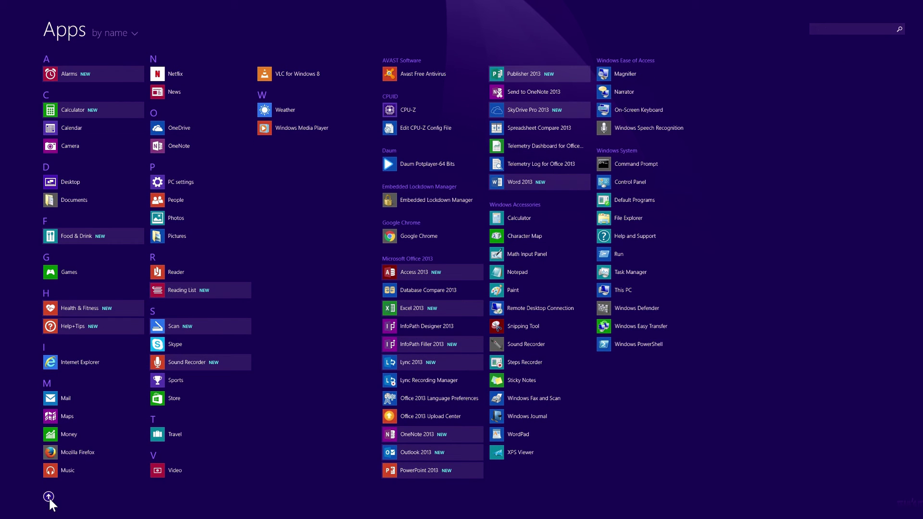
left_click(48, 497)
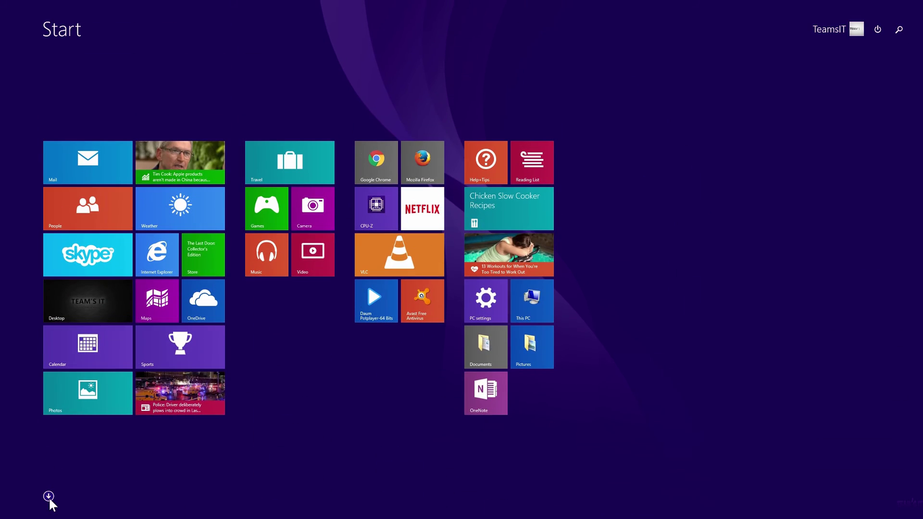
left_click(102, 318)
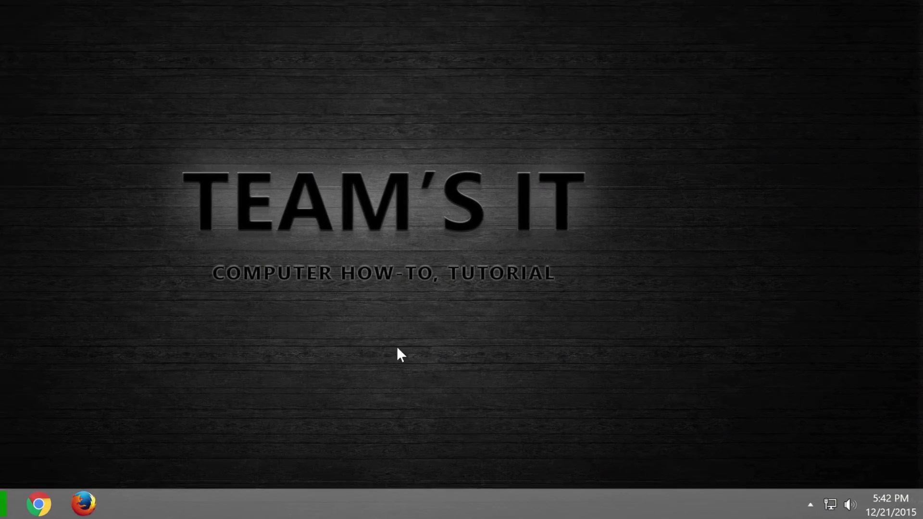
Enable all disabled Avast shields from the notification area.
left_click(811, 505)
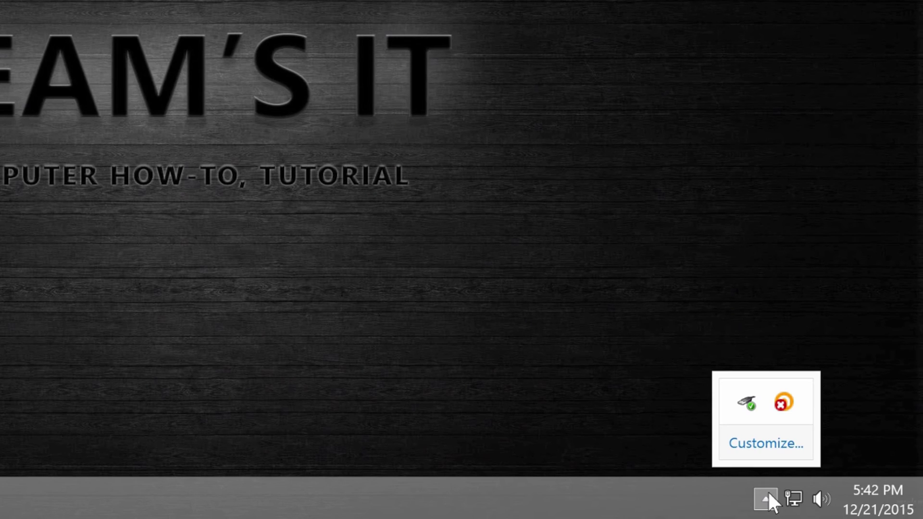
right_click(785, 404)
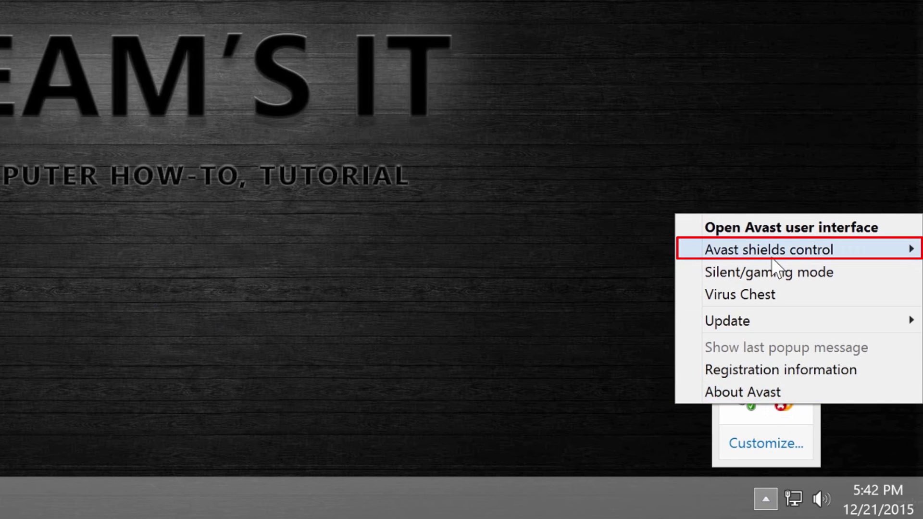
mouse_move(771, 258)
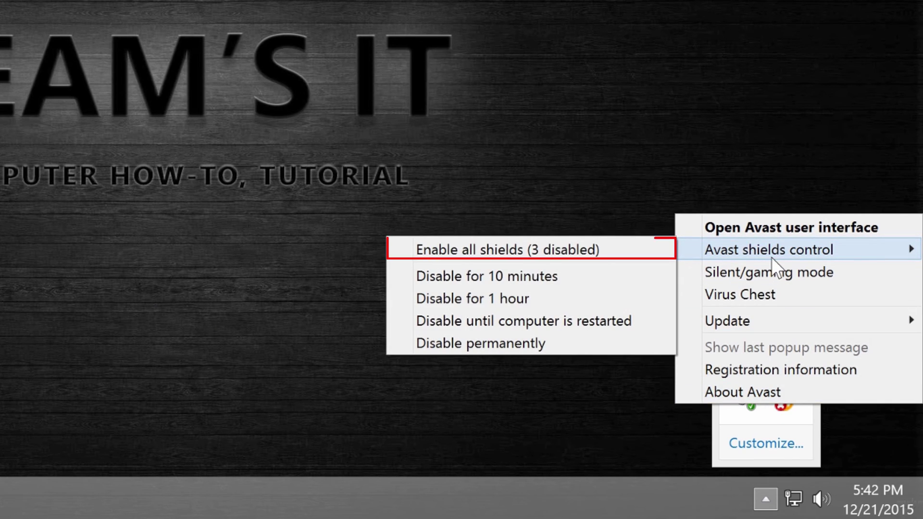
left_click(648, 248)
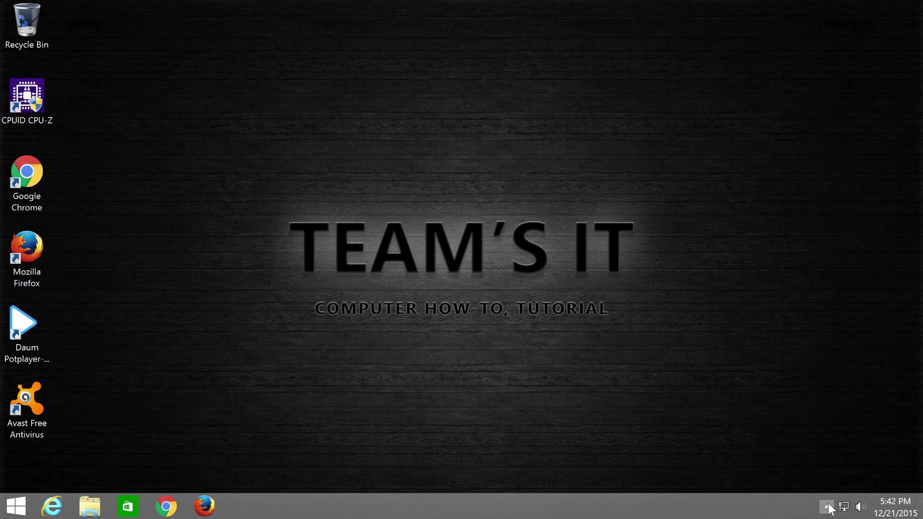
Check the protection status in the Avast main window and close it.
left_click(827, 508)
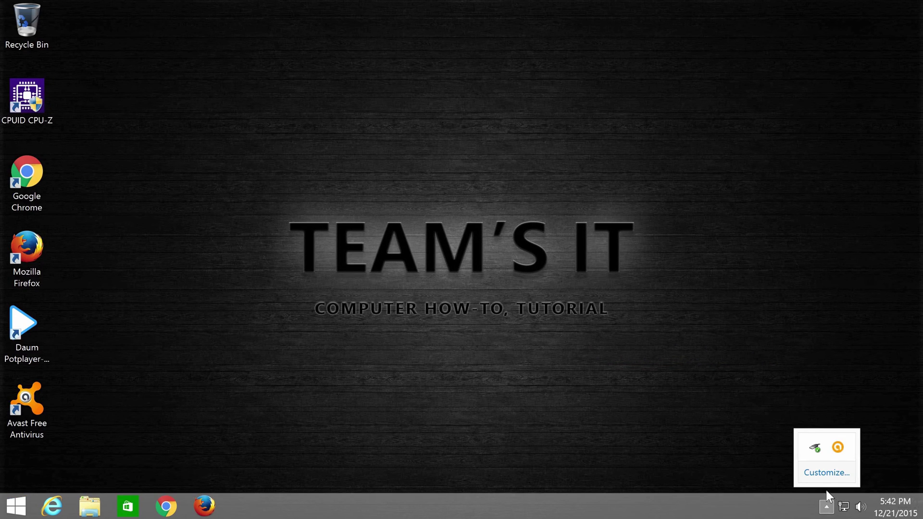
left_click(838, 448)
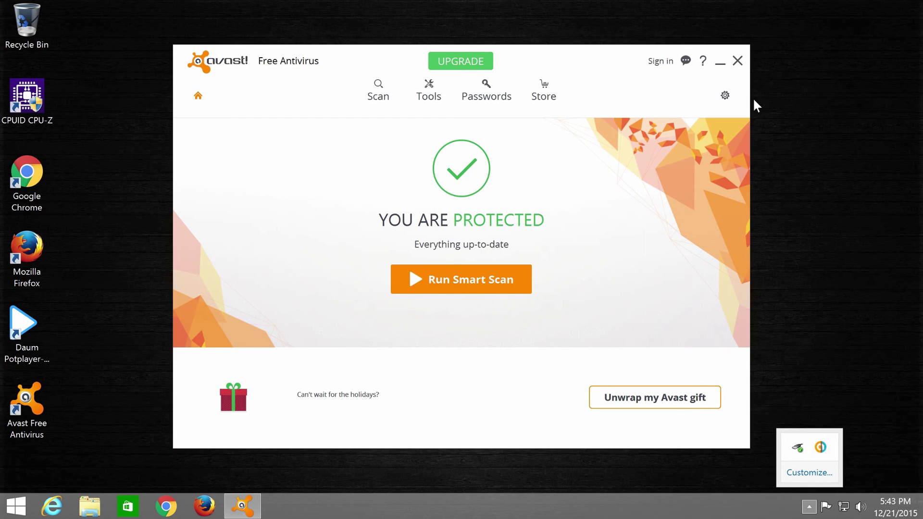
left_click(738, 61)
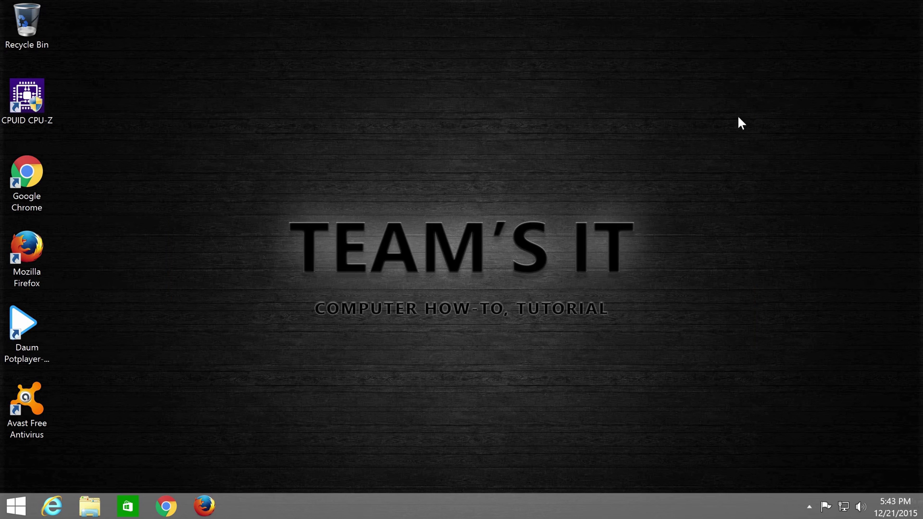
View the combined properties of the $Windows.~BT and Windows.old folders on Local Disk (C:).
left_click(98, 499)
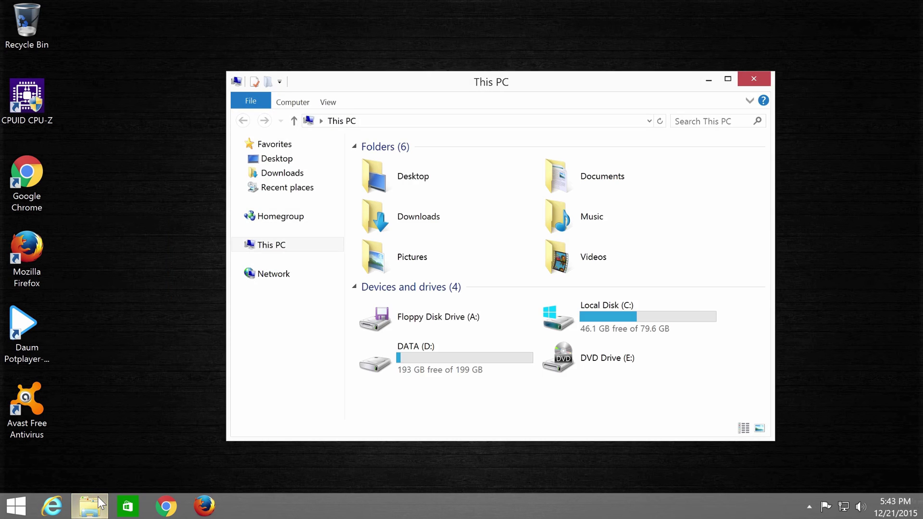
double_click(572, 329)
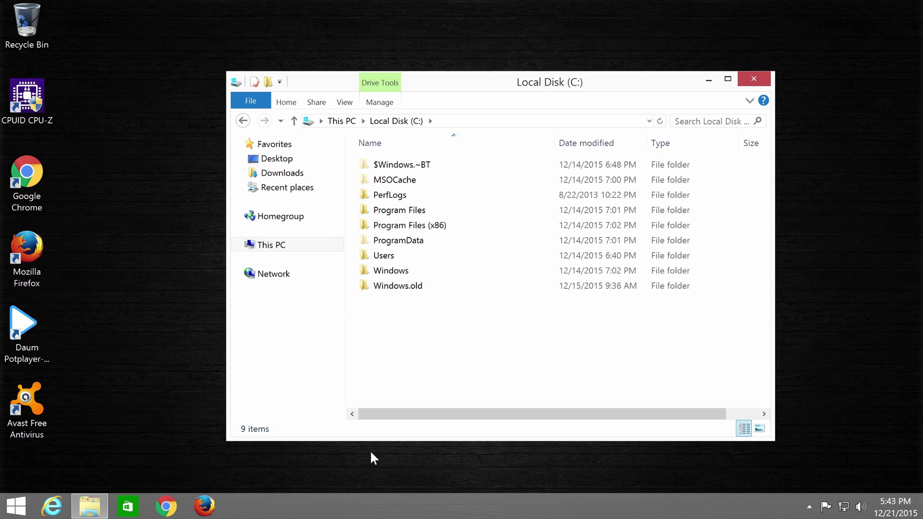
left_click(448, 289)
left_click(462, 165, "ctrl")
right_click(463, 165)
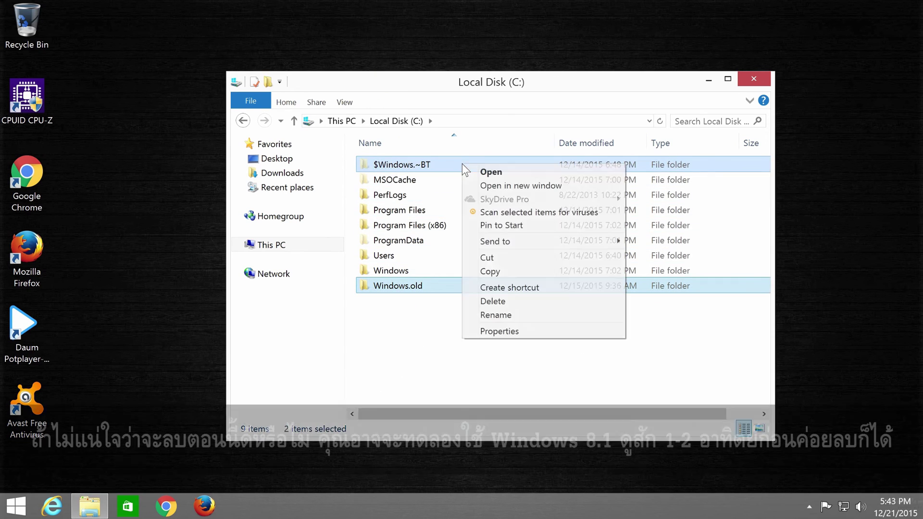
left_click(500, 331)
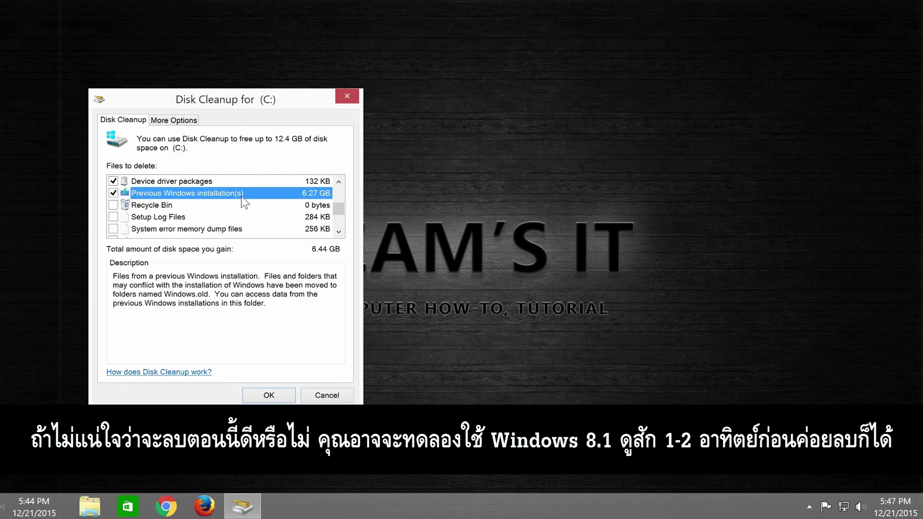
Mark Temporary files and Temporary Windows installation files for deletion in Disk Cleanup for drive C:.
scroll(221, 207, "down", 3)
left_click(175, 198)
left_click(113, 193)
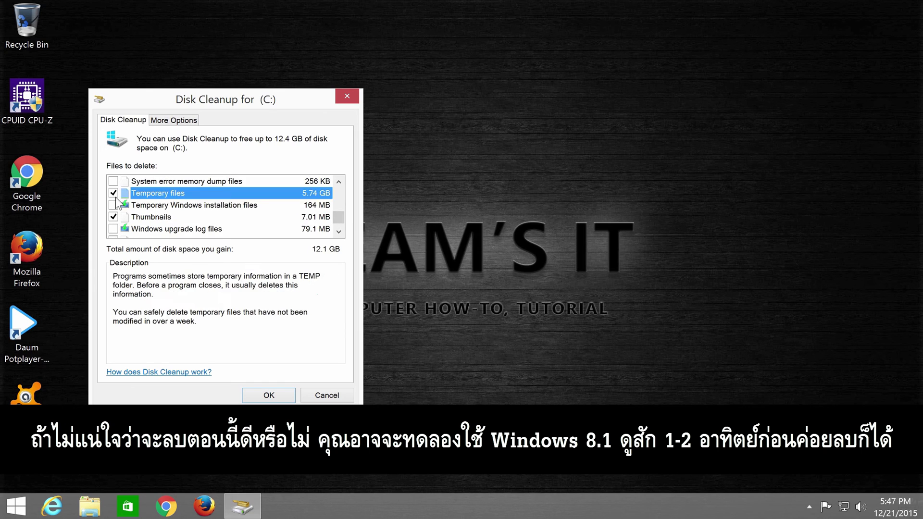
left_click(170, 207)
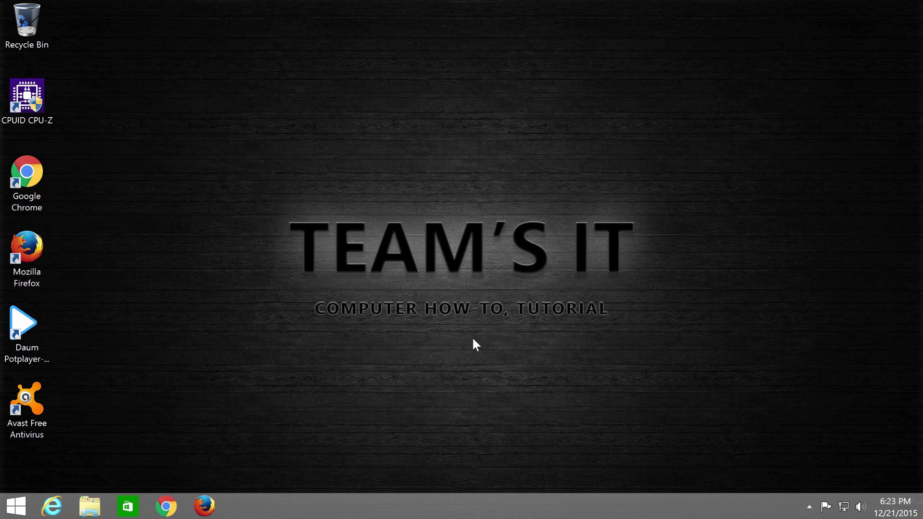
Check the free space and remaining folders on Local Disk (C:).
left_click(90, 505)
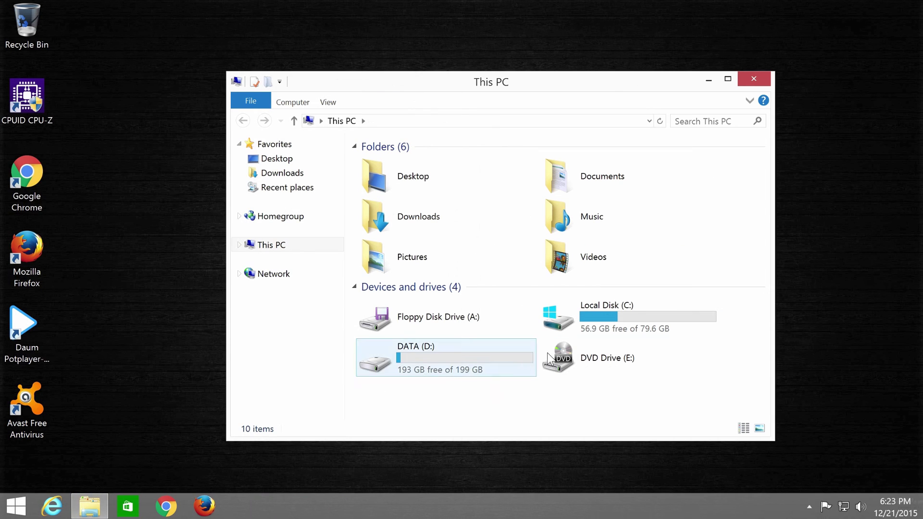
double_click(630, 335)
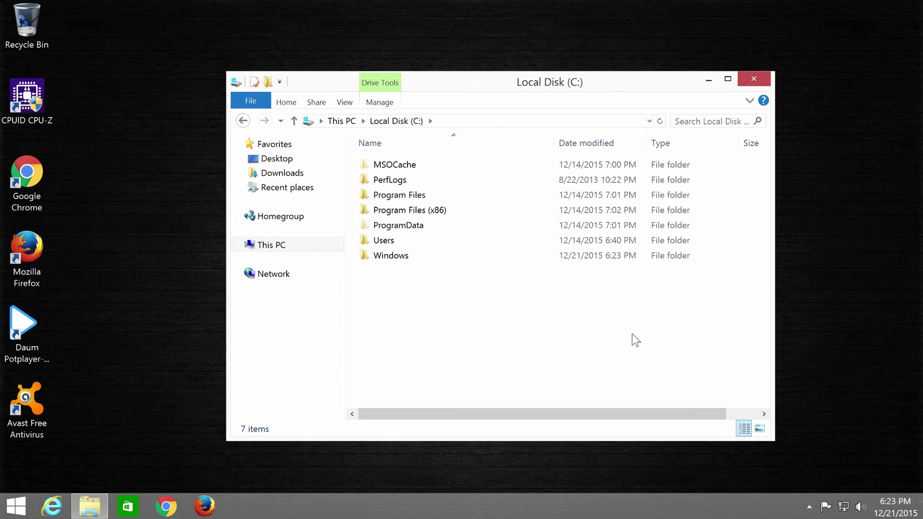